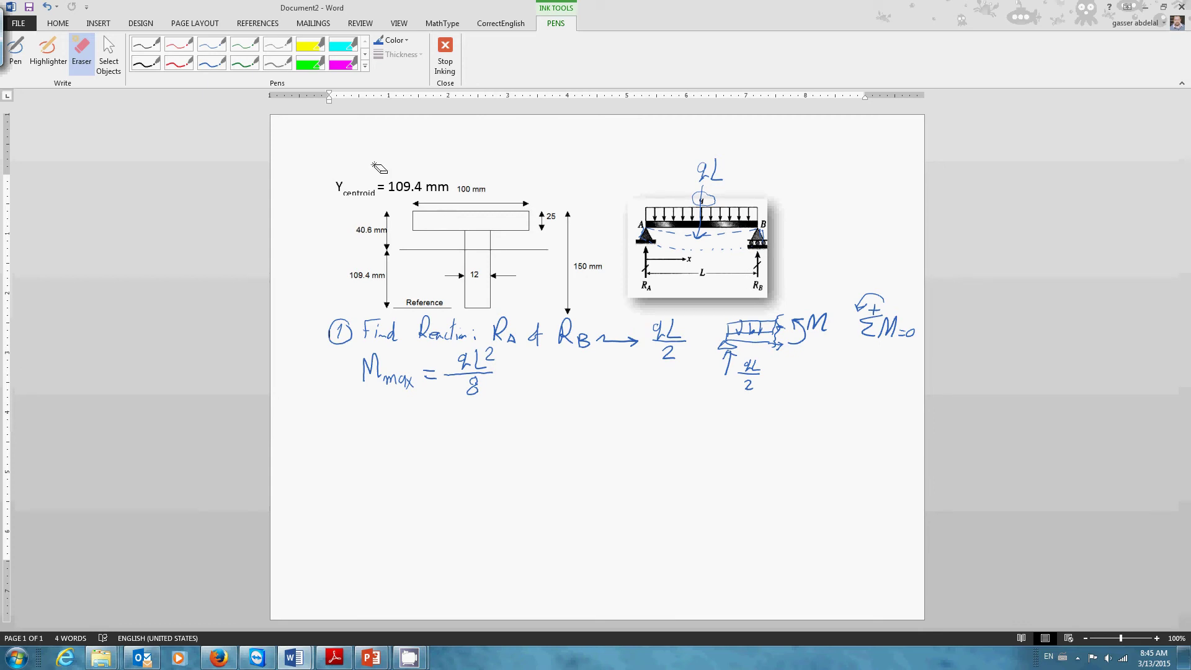
Step: Select the blue pen in Ink Tools so annotations are written in blue ink
{"action": "left_click", "coordinate": [212, 63]}
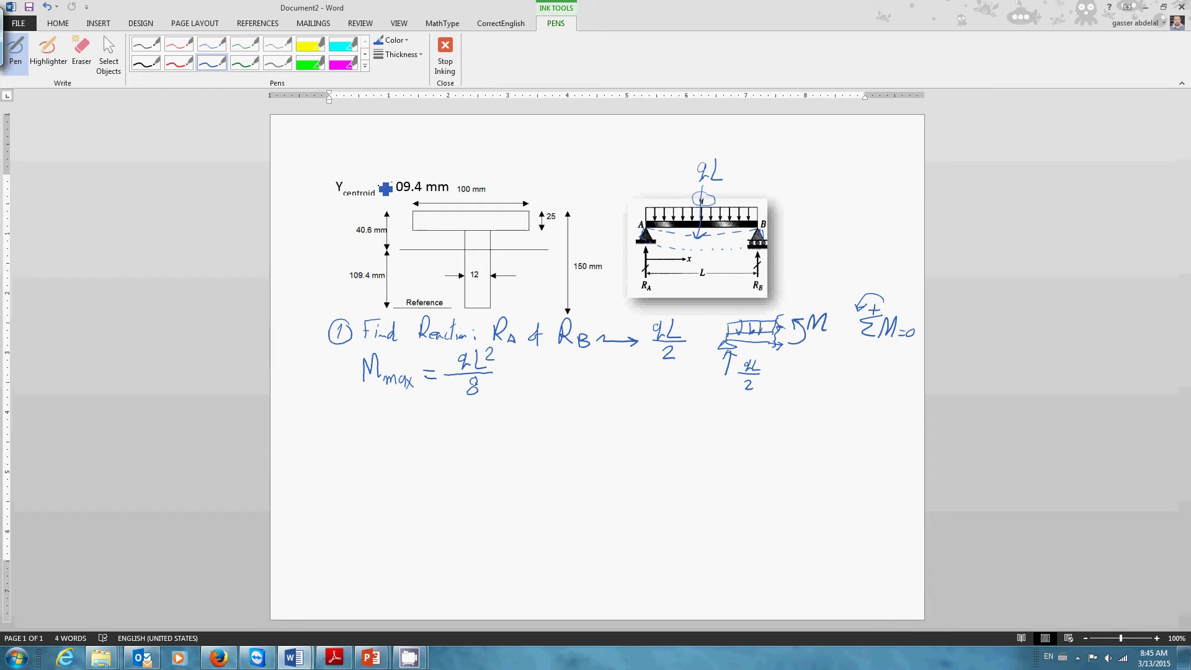
Step: Loop around 'Ycentroid = 109.4 mm' and arrow the ΣAyᵢ/ΣAᵢ formula to it
{"action": "mouse_move", "coordinate": [482, 180]}
{"action": "left_mouse_down"}
{"action": "mouse_move", "coordinate": [363, 164]}
{"action": "mouse_move", "coordinate": [327, 206]}
{"action": "mouse_move", "coordinate": [469, 207]}
{"action": "mouse_move", "coordinate": [532, 161]}
{"action": "mouse_move", "coordinate": [551, 174]}
{"action": "mouse_move", "coordinate": [567, 152]}
{"action": "mouse_move", "coordinate": [574, 171]}
{"action": "mouse_move", "coordinate": [590, 160]}
{"action": "mouse_move", "coordinate": [581, 173]}
{"action": "mouse_move", "coordinate": [603, 169]}
{"action": "mouse_move", "coordinate": [554, 189]}
{"action": "mouse_move", "coordinate": [580, 199]}
{"action": "left_mouse_up"}
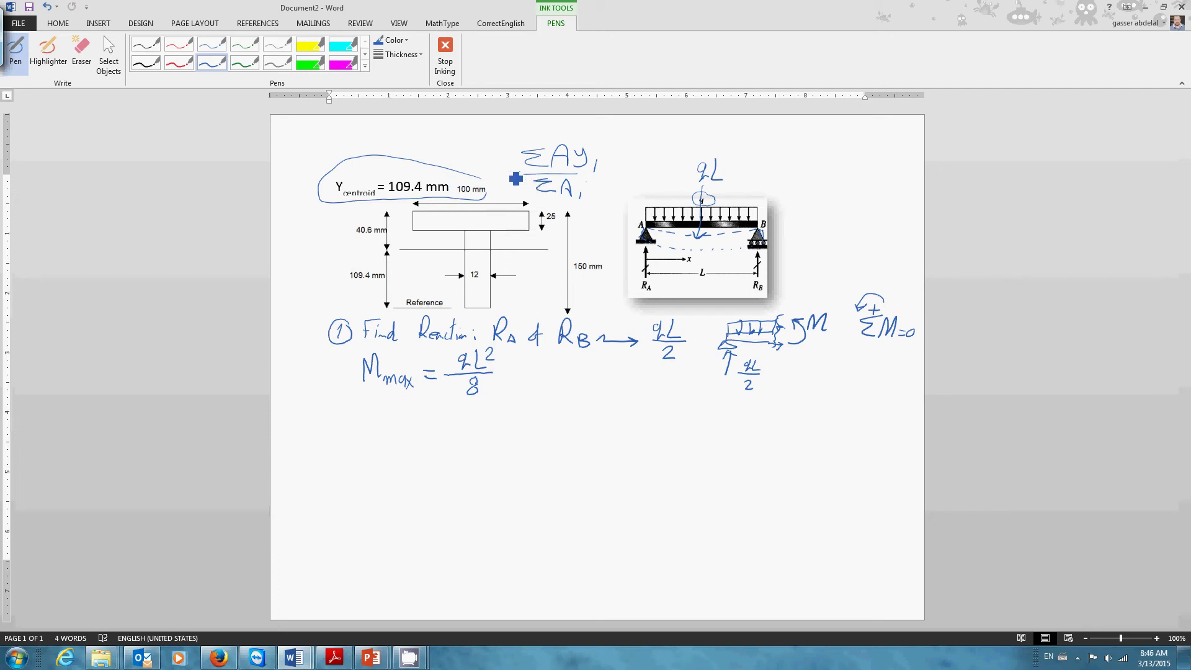
{"action": "mouse_move", "coordinate": [490, 173]}
{"action": "left_mouse_down"}
{"action": "mouse_move", "coordinate": [504, 174]}
{"action": "mouse_move", "coordinate": [487, 174]}
{"action": "left_mouse_up"}
Step: Underline R_B, arrow qL/2 to the sketch, double-underline ΣM=0, circle Mmax = qL²/8, add circled 2
{"action": "left_click_drag", "start_coordinate": [556, 358], "coordinate": [576, 358]}
{"action": "mouse_move", "coordinate": [693, 334]}
{"action": "left_mouse_down"}
{"action": "mouse_move", "coordinate": [728, 344]}
{"action": "mouse_move", "coordinate": [711, 353]}
{"action": "mouse_move", "coordinate": [820, 341]}
{"action": "mouse_move", "coordinate": [796, 348]}
{"action": "mouse_move", "coordinate": [796, 321]}
{"action": "mouse_move", "coordinate": [786, 352]}
{"action": "left_mouse_up"}
{"action": "left_click_drag", "start_coordinate": [856, 356], "coordinate": [906, 358]}
{"action": "left_click_drag", "start_coordinate": [855, 362], "coordinate": [891, 364]}
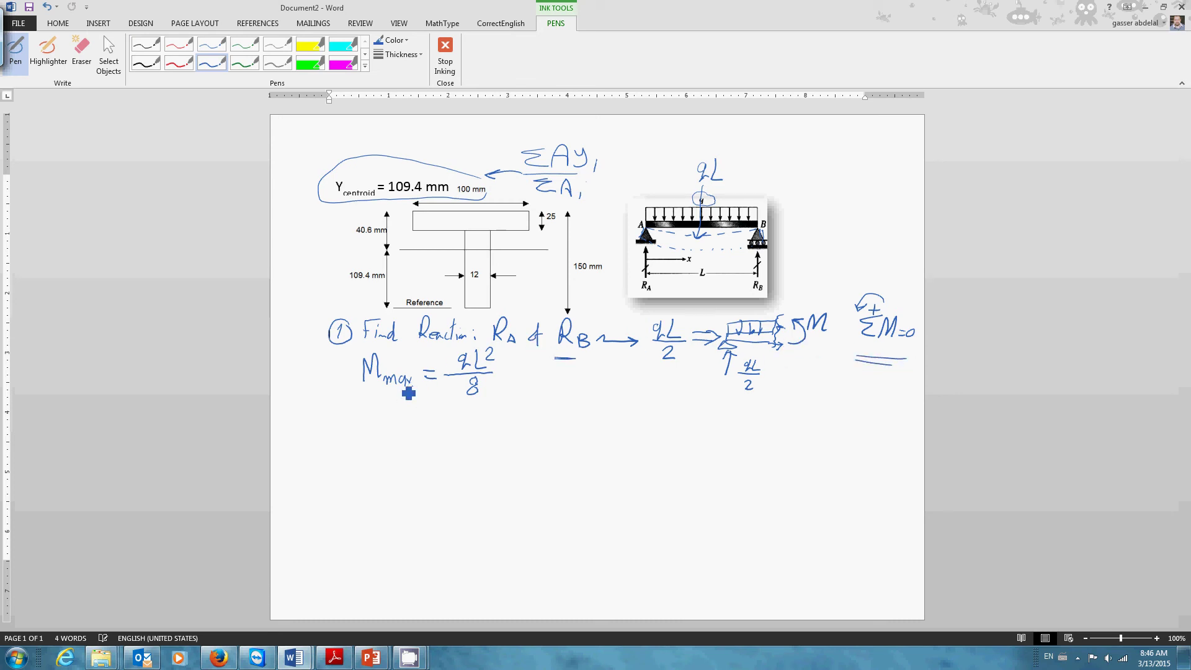
{"action": "mouse_move", "coordinate": [520, 355]}
{"action": "left_mouse_down"}
{"action": "mouse_move", "coordinate": [374, 357]}
{"action": "mouse_move", "coordinate": [354, 373]}
{"action": "mouse_move", "coordinate": [382, 407]}
{"action": "mouse_move", "coordinate": [443, 410]}
{"action": "mouse_move", "coordinate": [512, 400]}
{"action": "mouse_move", "coordinate": [513, 349]}
{"action": "left_mouse_up"}
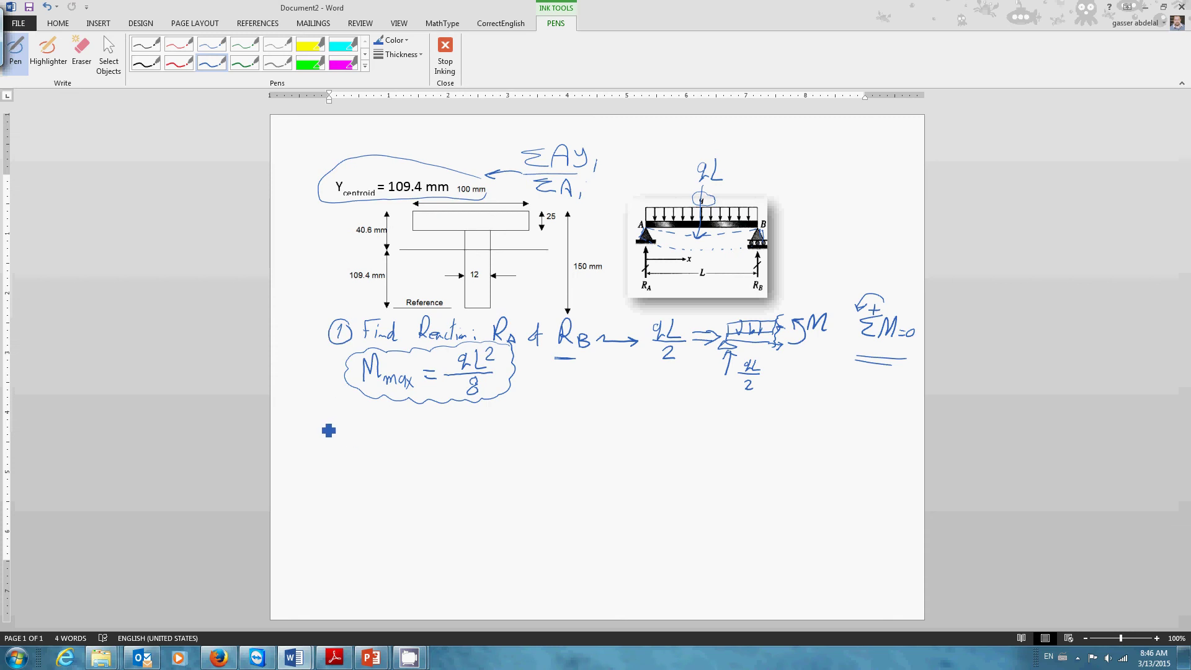
{"action": "mouse_move", "coordinate": [332, 436]}
{"action": "left_mouse_down"}
{"action": "mouse_move", "coordinate": [342, 433]}
{"action": "mouse_move", "coordinate": [319, 432]}
{"action": "mouse_move", "coordinate": [346, 452]}
{"action": "mouse_move", "coordinate": [331, 417]}
{"action": "left_mouse_up"}
Step: Write σcomp, σtension and the bending stress formula σ = My/Ixx in blue ink
{"action": "left_click_drag", "start_coordinate": [356, 432], "coordinate": [384, 424]}
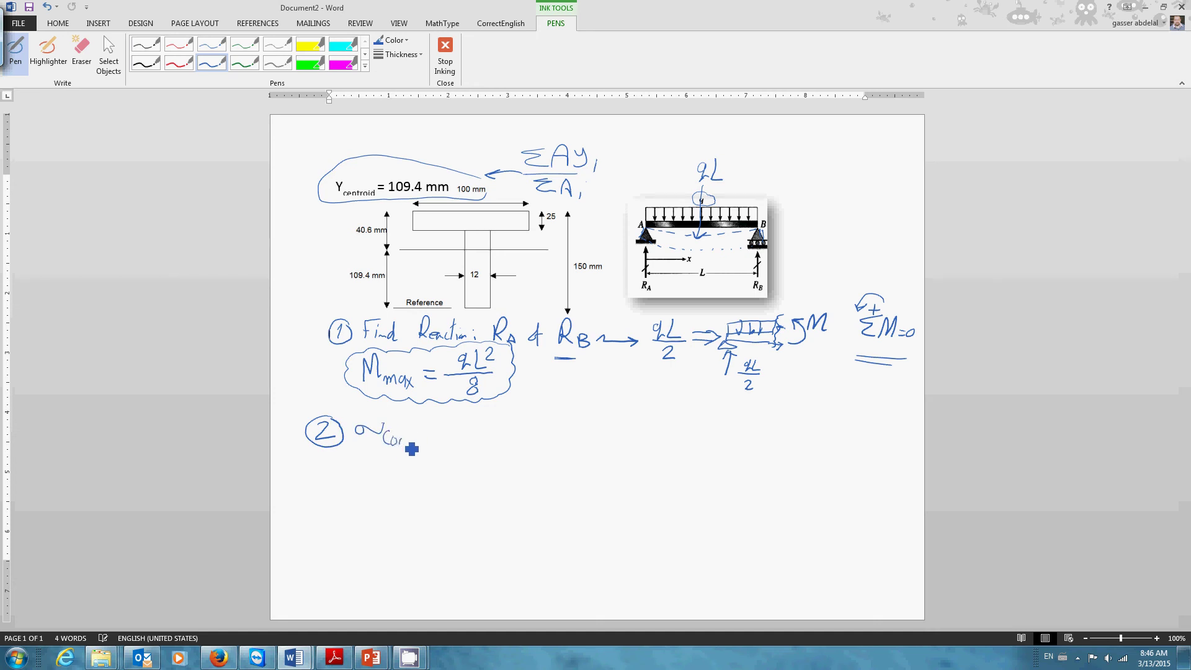
{"action": "mouse_move", "coordinate": [422, 433]}
{"action": "left_mouse_down"}
{"action": "mouse_move", "coordinate": [457, 442]}
{"action": "mouse_move", "coordinate": [504, 422]}
{"action": "mouse_move", "coordinate": [524, 430]}
{"action": "mouse_move", "coordinate": [515, 445]}
{"action": "mouse_move", "coordinate": [562, 446]}
{"action": "left_mouse_up"}
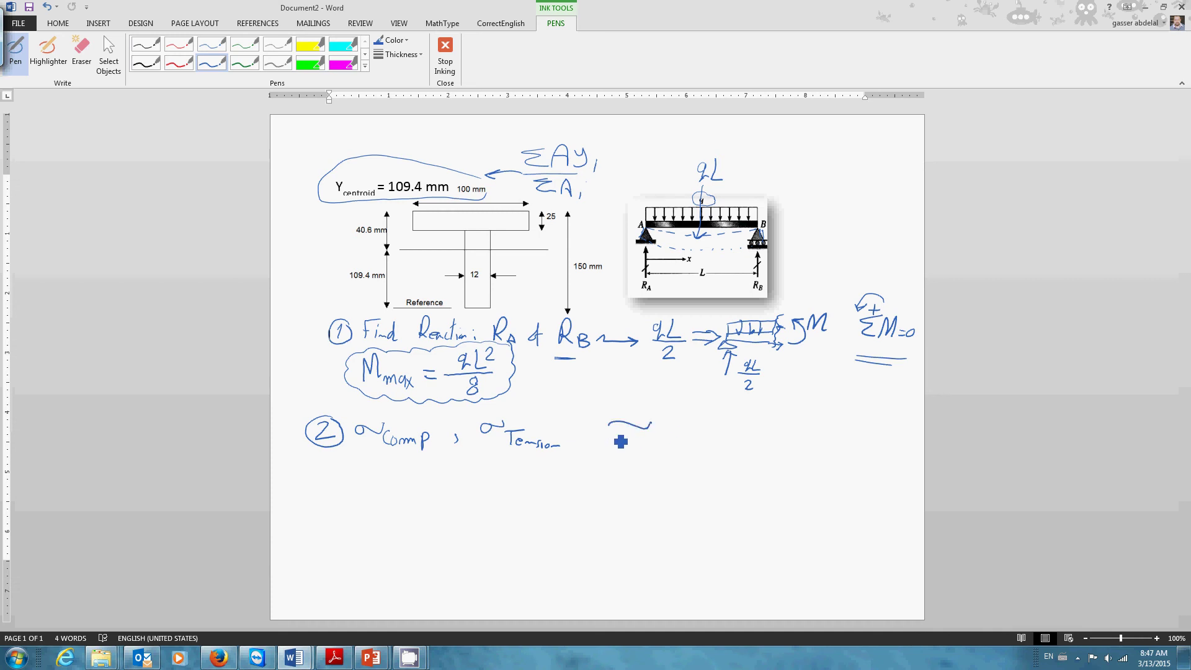
{"action": "left_click_drag", "start_coordinate": [626, 424], "coordinate": [674, 426]}
{"action": "mouse_move", "coordinate": [660, 435]}
{"action": "left_mouse_down"}
{"action": "mouse_move", "coordinate": [697, 429]}
{"action": "mouse_move", "coordinate": [716, 404]}
{"action": "mouse_move", "coordinate": [721, 428]}
{"action": "mouse_move", "coordinate": [738, 405]}
{"action": "mouse_move", "coordinate": [718, 433]}
{"action": "left_mouse_up"}
{"action": "left_click_drag", "start_coordinate": [711, 435], "coordinate": [719, 463]}
{"action": "left_click_drag", "start_coordinate": [729, 454], "coordinate": [729, 463]}
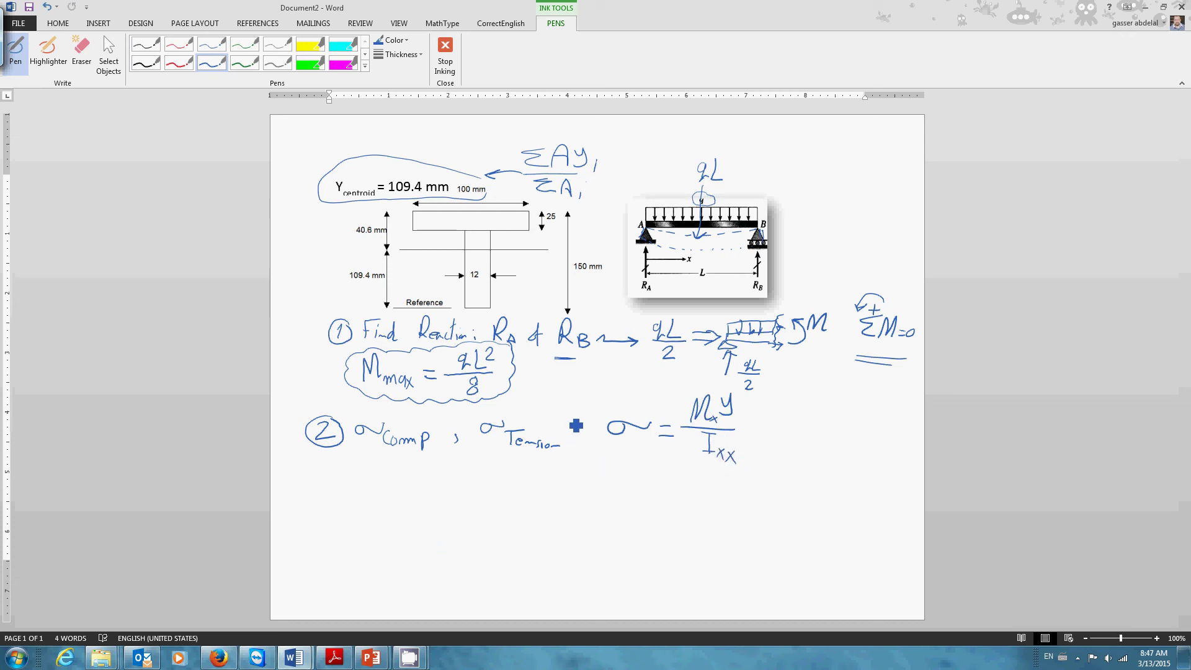
Step: Bracket σcomp and σtension in parentheses and begin writing M_safe,comp below
{"action": "left_click_drag", "start_coordinate": [566, 412], "coordinate": [561, 449]}
{"action": "left_click_drag", "start_coordinate": [355, 414], "coordinate": [352, 448]}
{"action": "mouse_move", "coordinate": [367, 493]}
{"action": "left_mouse_down"}
{"action": "mouse_move", "coordinate": [380, 472]}
{"action": "mouse_move", "coordinate": [386, 494]}
{"action": "mouse_move", "coordinate": [394, 474]}
{"action": "mouse_move", "coordinate": [398, 499]}
{"action": "mouse_move", "coordinate": [438, 519]}
{"action": "mouse_move", "coordinate": [504, 495]}
{"action": "mouse_move", "coordinate": [544, 512]}
{"action": "left_mouse_up"}
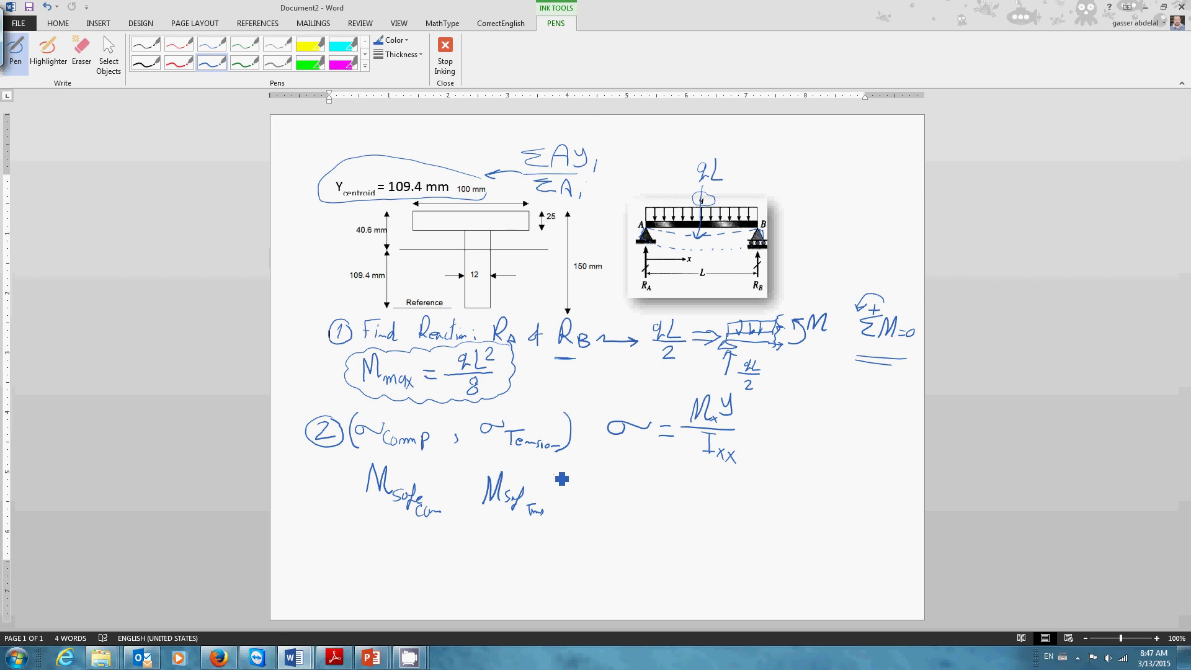
Step: Brace both safe moments and arrow them to qL²/8 ⇒ q ?
{"action": "left_click_drag", "start_coordinate": [557, 471], "coordinate": [562, 517]}
{"action": "left_click_drag", "start_coordinate": [364, 467], "coordinate": [359, 513]}
{"action": "mouse_move", "coordinate": [575, 496]}
{"action": "left_mouse_down"}
{"action": "mouse_move", "coordinate": [666, 497]}
{"action": "mouse_move", "coordinate": [620, 490]}
{"action": "mouse_move", "coordinate": [651, 477]}
{"action": "mouse_move", "coordinate": [627, 512]}
{"action": "mouse_move", "coordinate": [720, 505]}
{"action": "mouse_move", "coordinate": [718, 494]}
{"action": "left_mouse_up"}
{"action": "mouse_move", "coordinate": [707, 489]}
{"action": "left_mouse_down"}
{"action": "mouse_move", "coordinate": [709, 509]}
{"action": "mouse_move", "coordinate": [745, 490]}
{"action": "mouse_move", "coordinate": [734, 508]}
{"action": "mouse_move", "coordinate": [765, 504]}
{"action": "left_mouse_up"}
{"action": "left_click", "coordinate": [767, 510]}
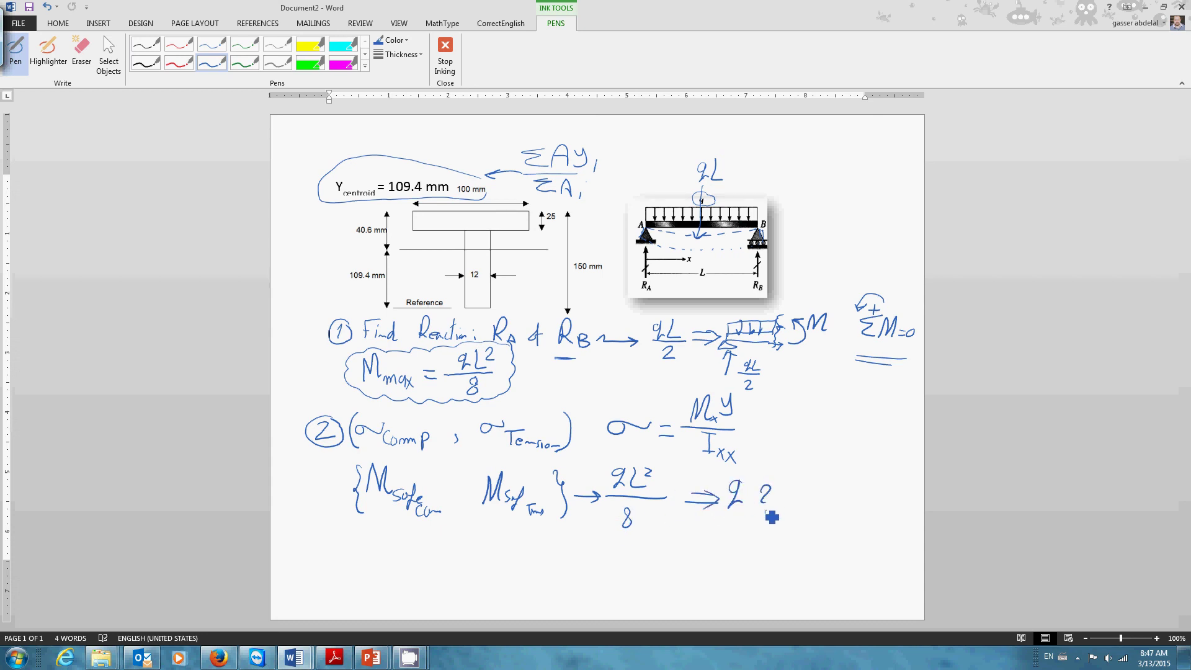
Step: Write 10 and 15 under the compression and tension safe moments, underlining 10
{"action": "left_click_drag", "start_coordinate": [373, 520], "coordinate": [385, 520]}
{"action": "left_click_drag", "start_coordinate": [496, 520], "coordinate": [496, 532]}
{"action": "left_click_drag", "start_coordinate": [366, 545], "coordinate": [398, 545]}
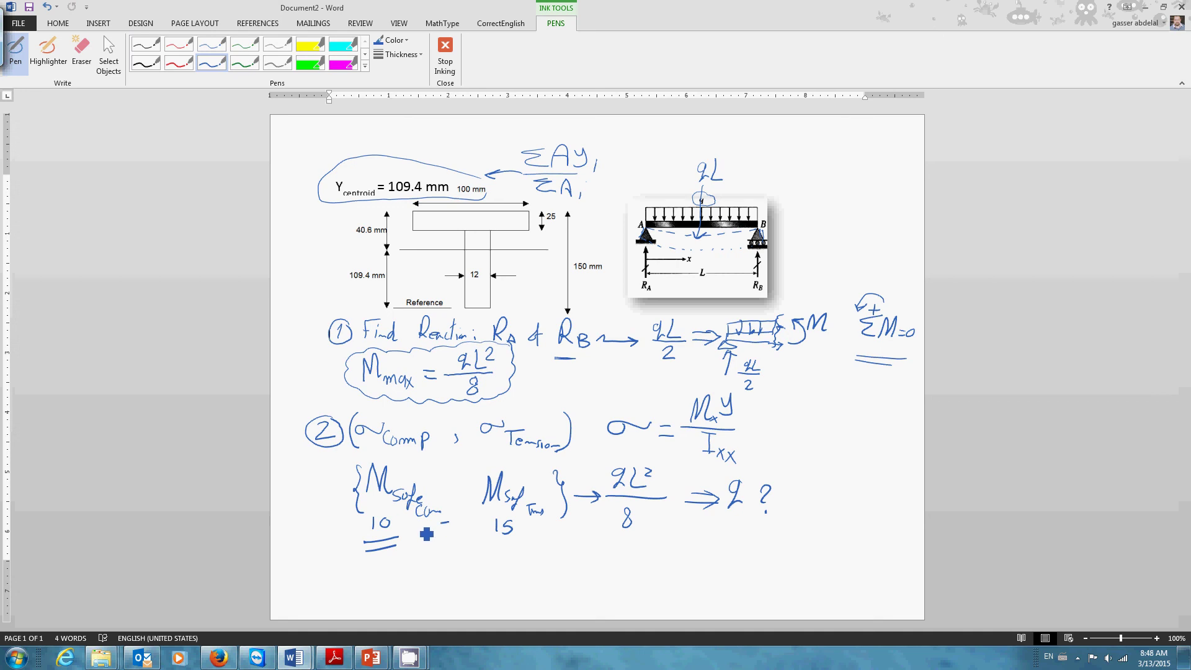
Step: Underline 10 again, mark an X at the flange–web junction, and arrow q back to the compression moment
{"action": "left_click_drag", "start_coordinate": [419, 528], "coordinate": [450, 526]}
{"action": "left_click_drag", "start_coordinate": [421, 535], "coordinate": [450, 530]}
{"action": "mouse_move", "coordinate": [477, 218]}
{"action": "left_mouse_down"}
{"action": "mouse_move", "coordinate": [467, 246]}
{"action": "mouse_move", "coordinate": [481, 246]}
{"action": "left_mouse_up"}
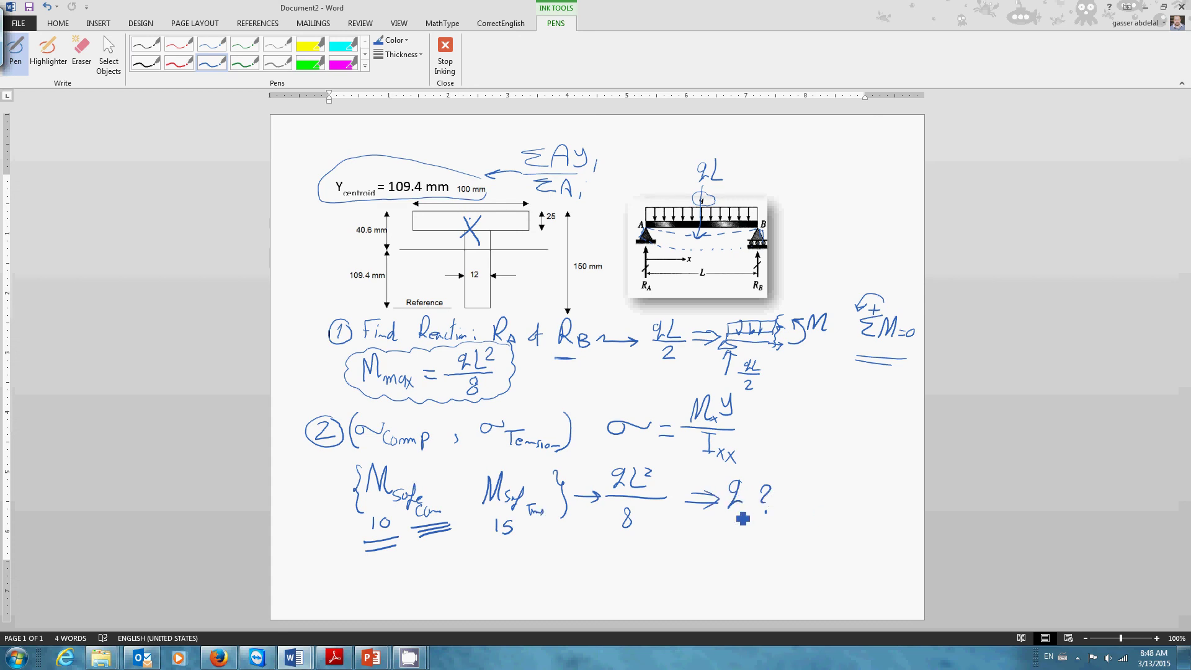
{"action": "mouse_move", "coordinate": [740, 525]}
{"action": "left_mouse_down"}
{"action": "mouse_move", "coordinate": [642, 559]}
{"action": "mouse_move", "coordinate": [438, 553]}
{"action": "left_mouse_up"}
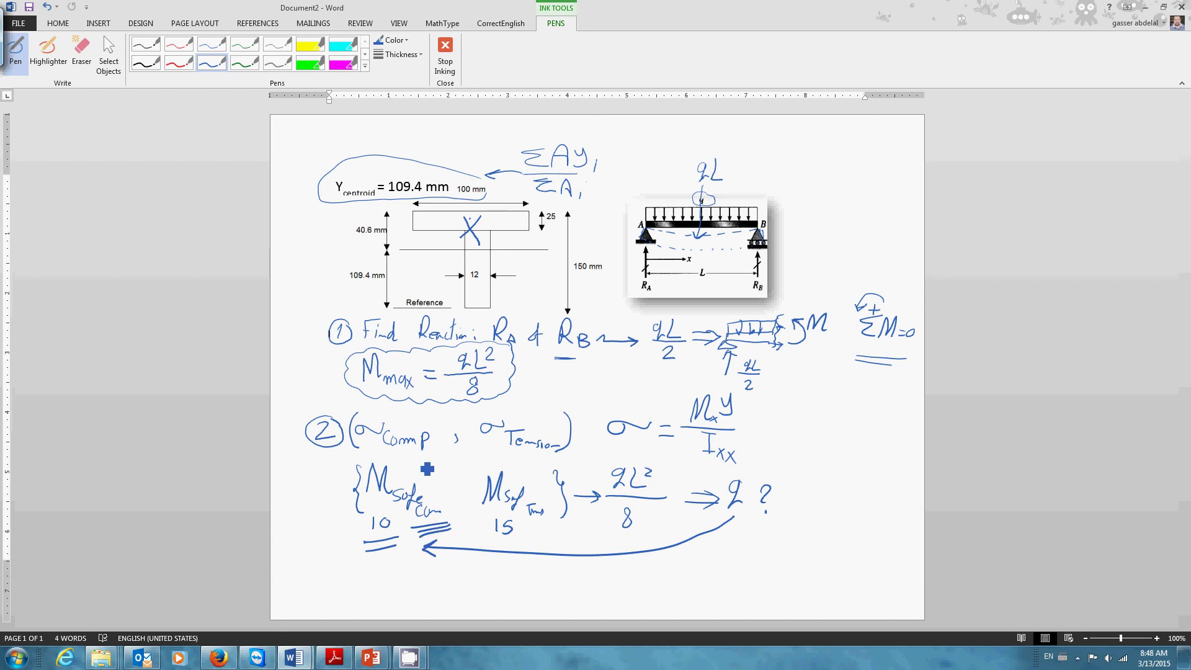
{"action": "left_click_drag", "start_coordinate": [401, 481], "coordinate": [425, 467]}
Step: Write 10 < 15 under the arrow and tick the T-section's flange and web
{"action": "mouse_move", "coordinate": [508, 565]}
{"action": "left_mouse_down"}
{"action": "mouse_move", "coordinate": [570, 585]}
{"action": "mouse_move", "coordinate": [675, 561]}
{"action": "left_mouse_up"}
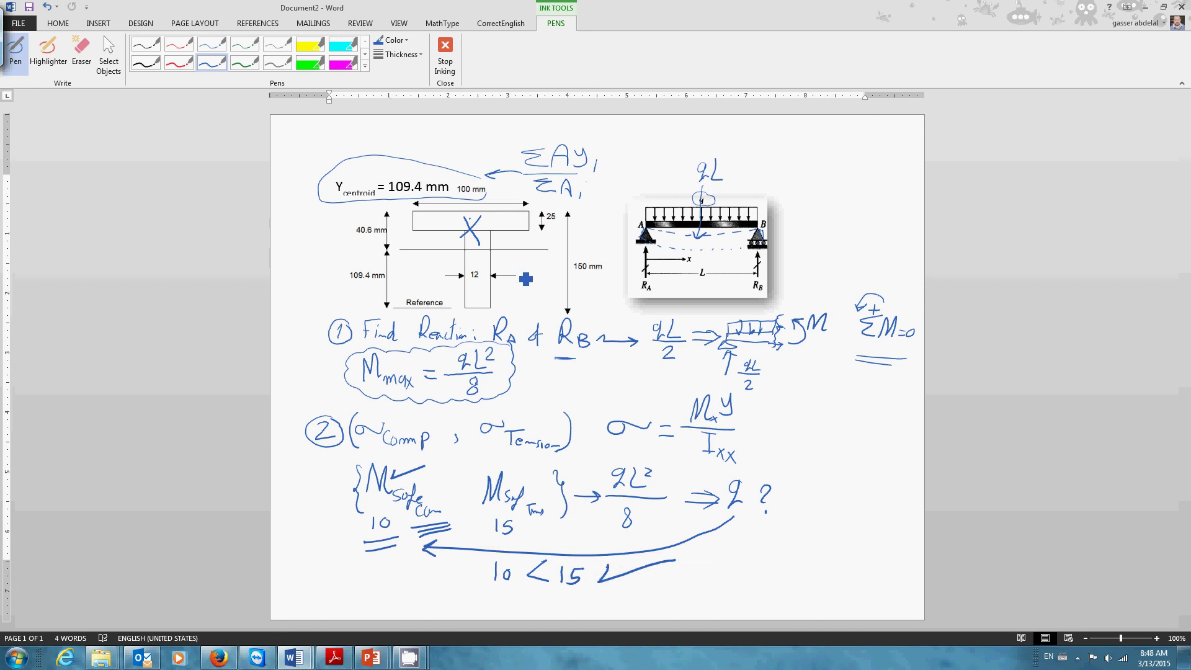
{"action": "left_click_drag", "start_coordinate": [510, 230], "coordinate": [536, 226]}
{"action": "left_click_drag", "start_coordinate": [504, 283], "coordinate": [537, 277]}
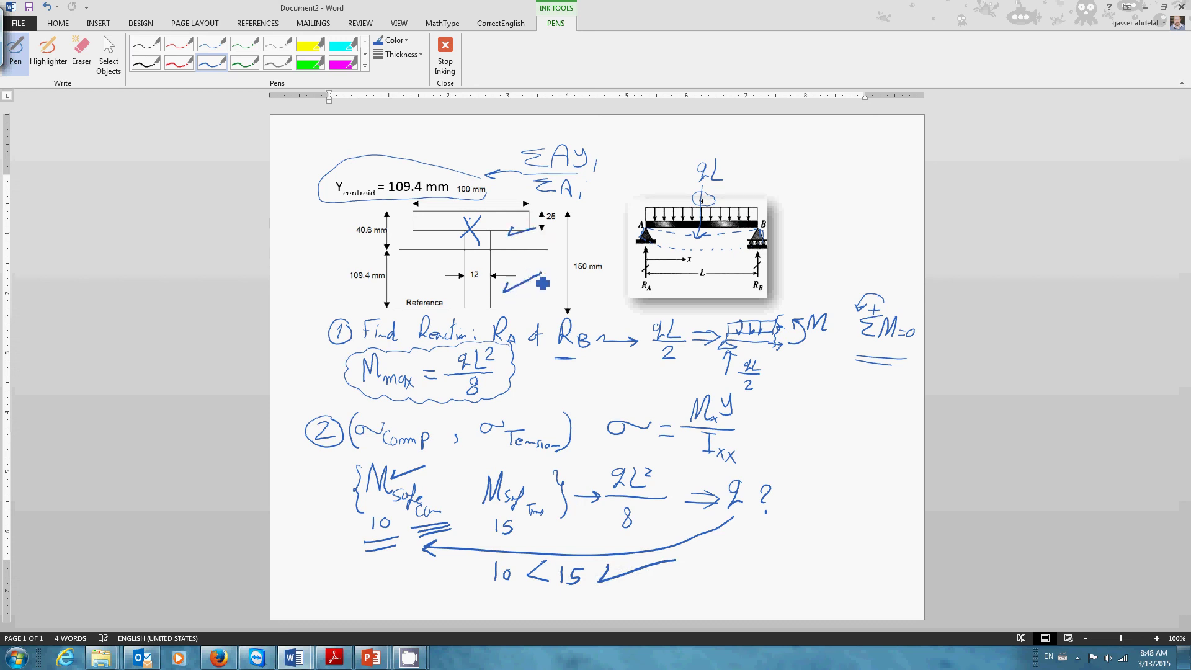